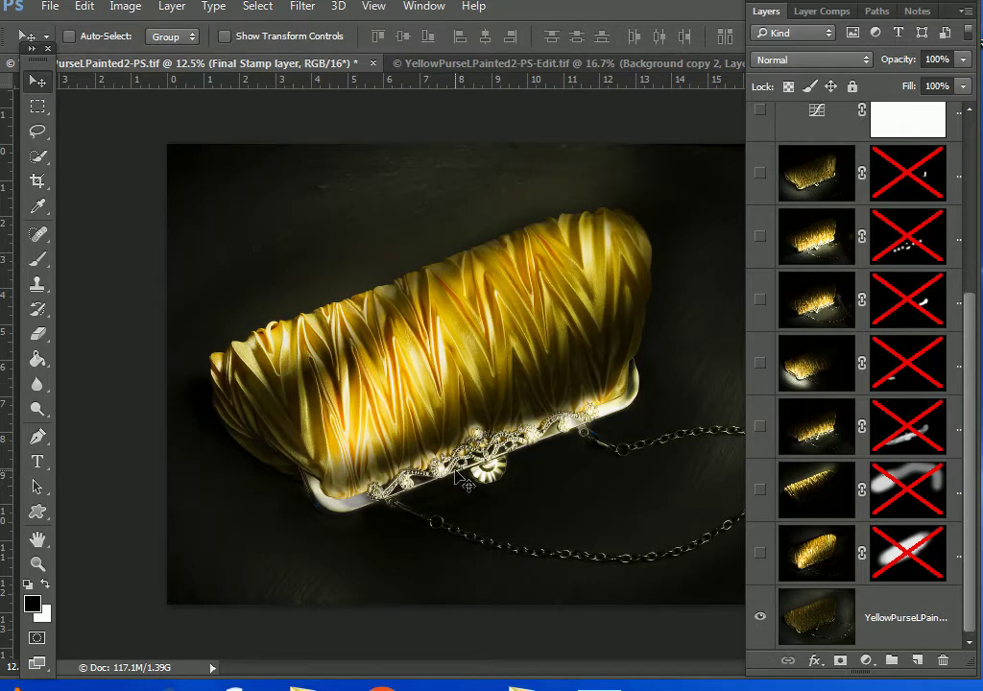
Step: Starting from the background layer alone, show the seven unmasked exposure layers one by one from the lowest up to examine their lighting
{"action": "left_click", "coordinate": [760, 622]}
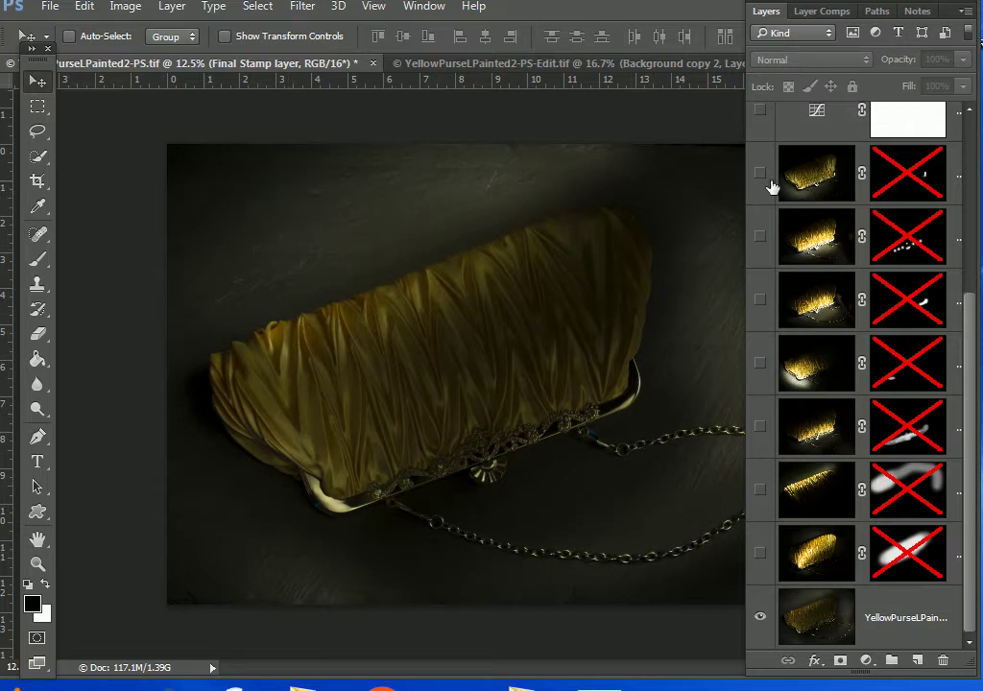
{"action": "left_click", "coordinate": [760, 554]}
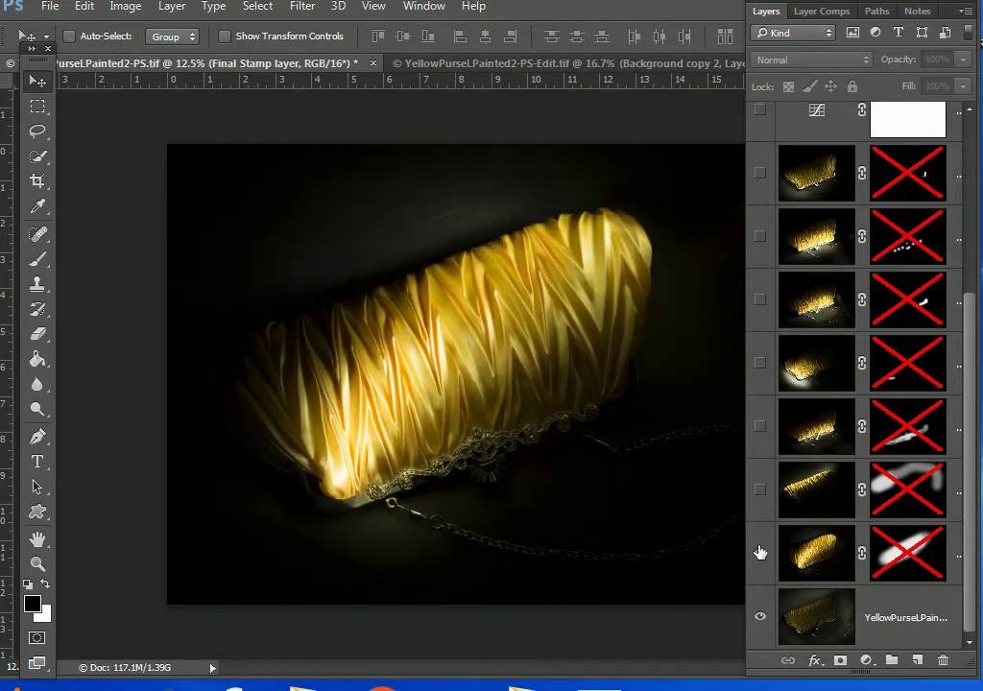
{"action": "left_click", "coordinate": [760, 492]}
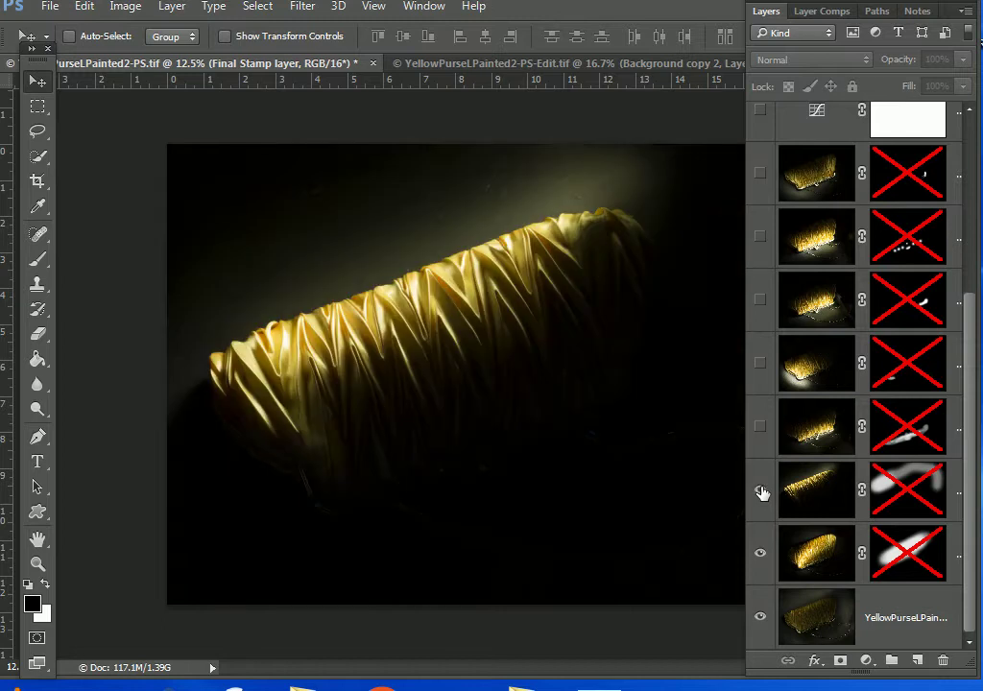
{"action": "left_click", "coordinate": [760, 428]}
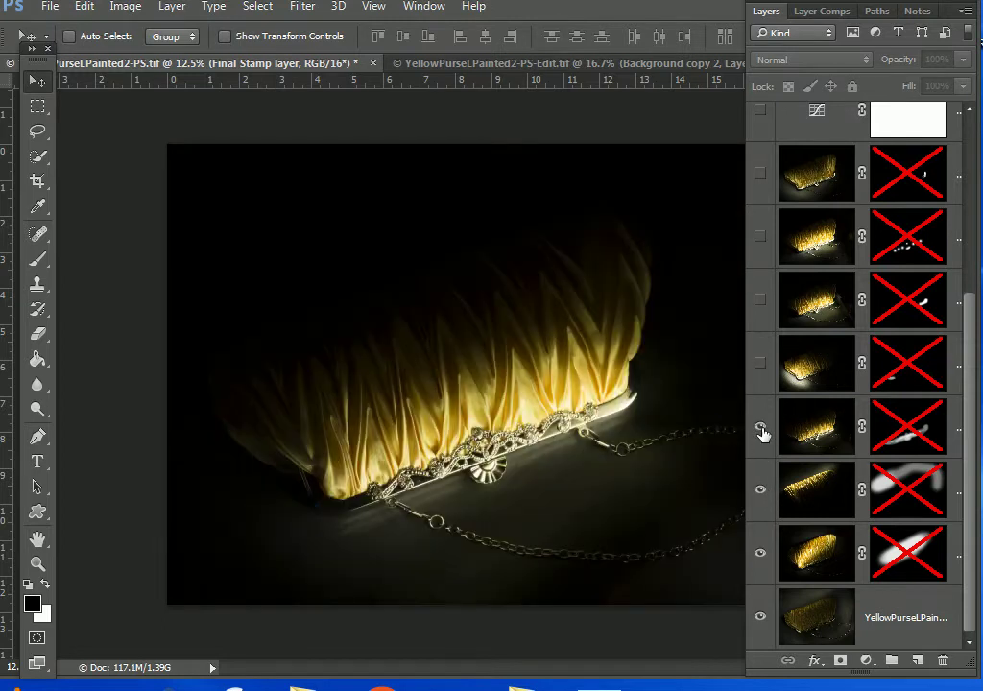
{"action": "left_click", "coordinate": [759, 368]}
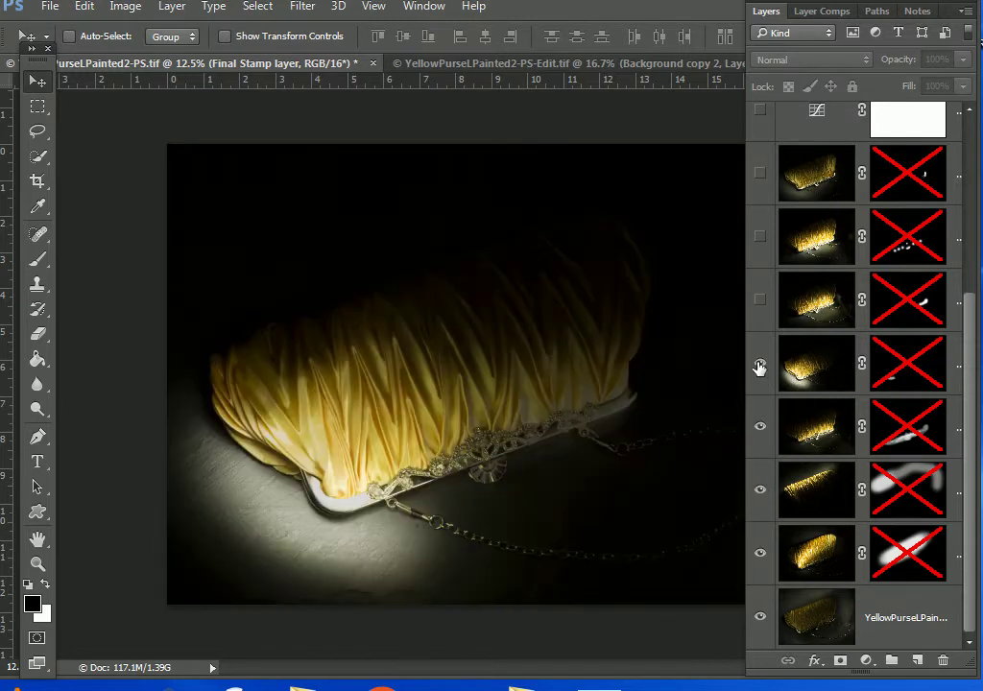
{"action": "left_click", "coordinate": [759, 303]}
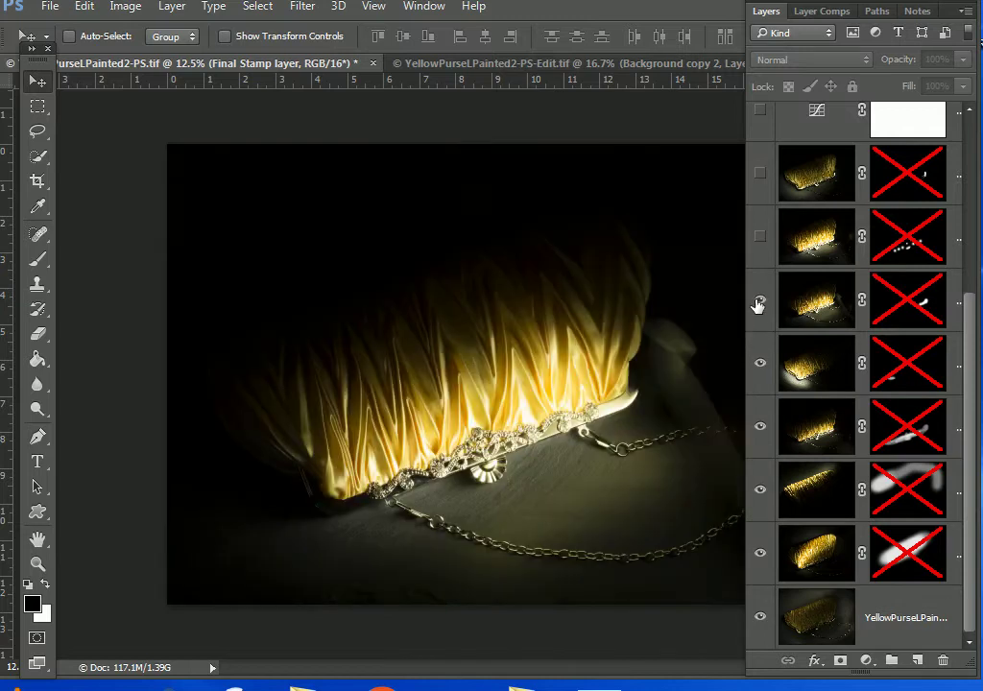
{"action": "left_click", "coordinate": [760, 240]}
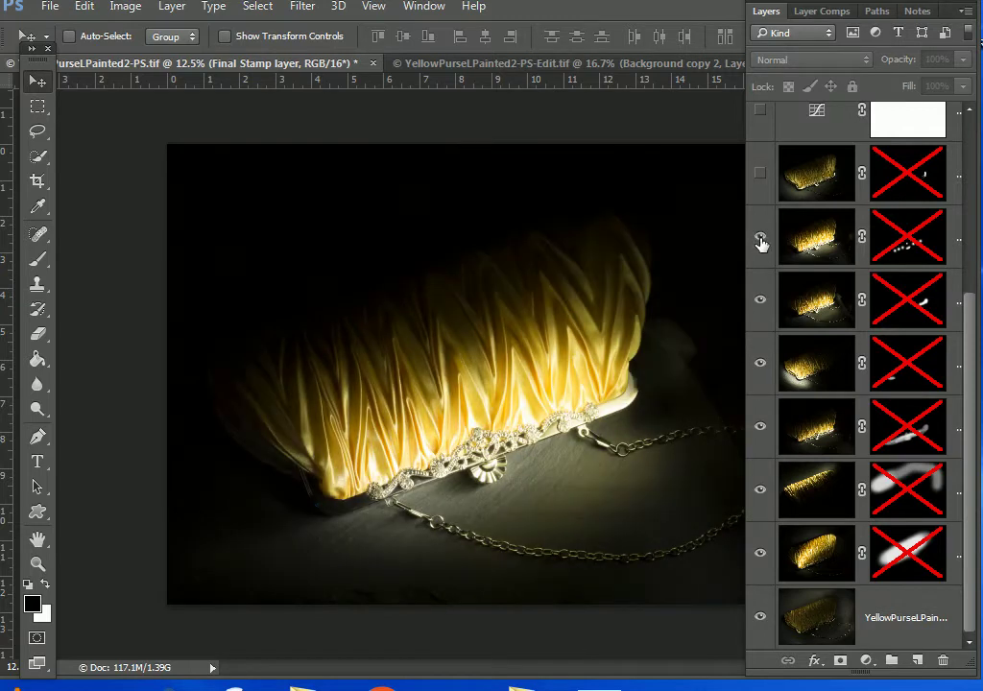
{"action": "left_click", "coordinate": [761, 177]}
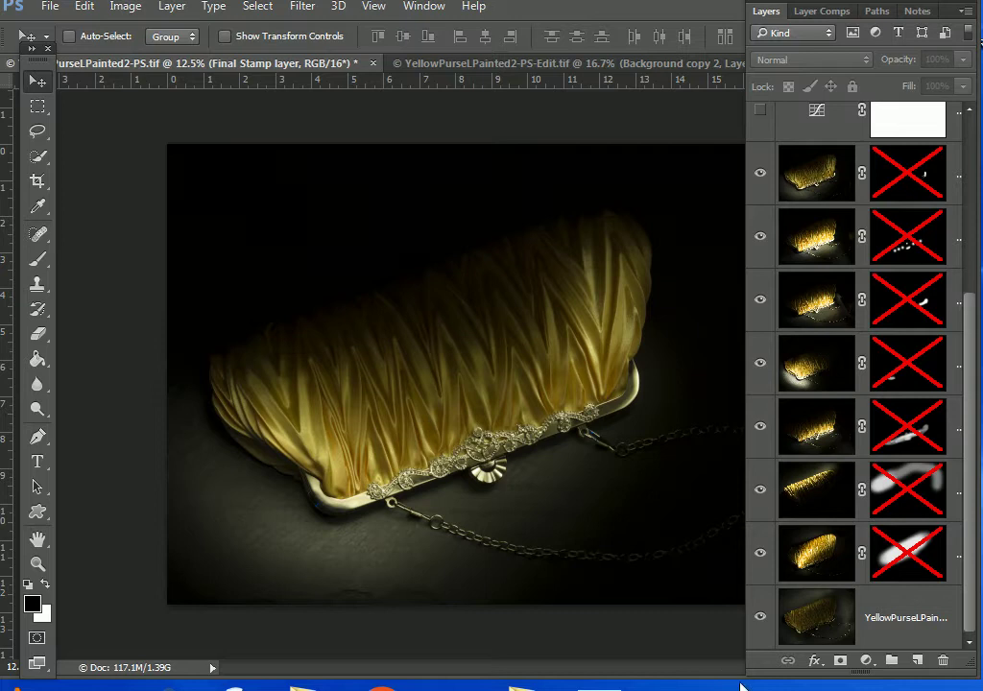
Step: Isolate the background layer, then show the two exposure layers directly above it with their layer masks enabled
{"action": "left_click", "coordinate": [761, 622], "text": "alt"}
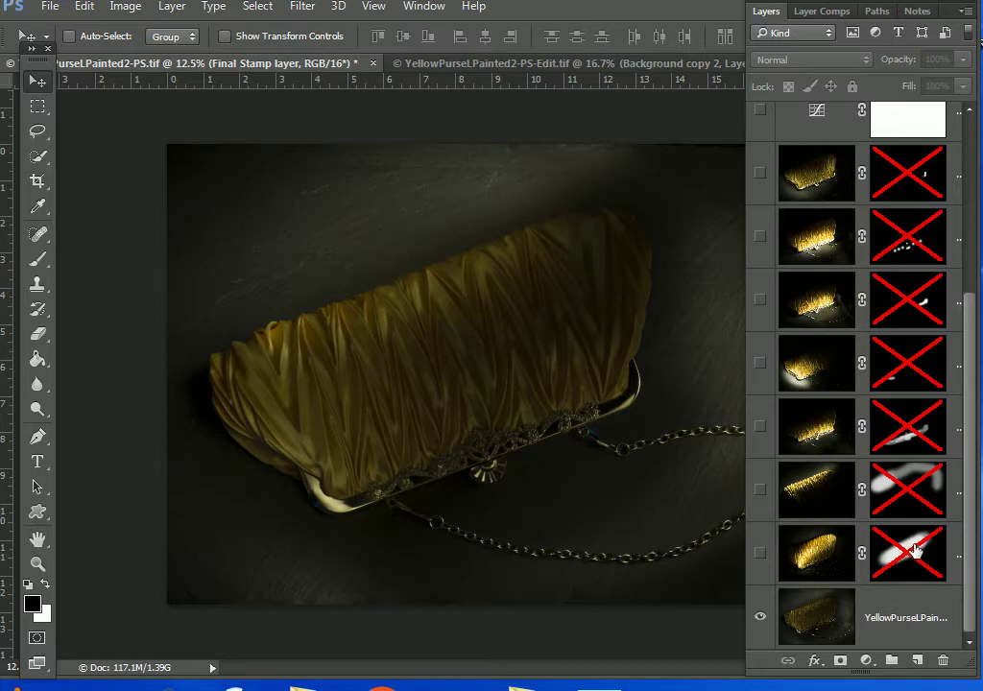
{"action": "left_click", "coordinate": [761, 558]}
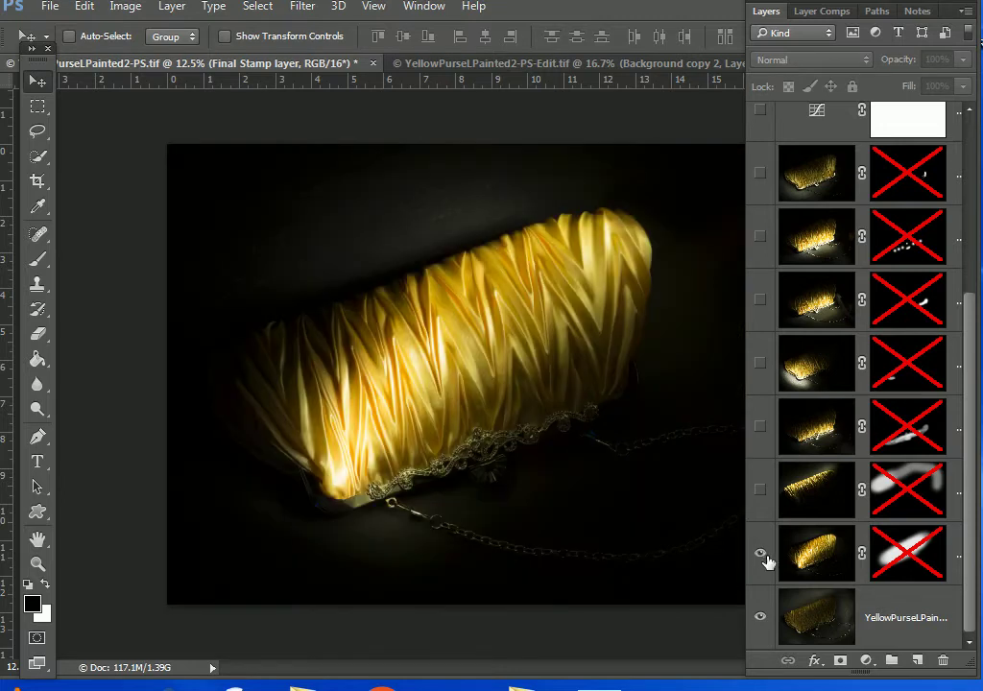
{"action": "left_click", "coordinate": [908, 560], "text": "shift"}
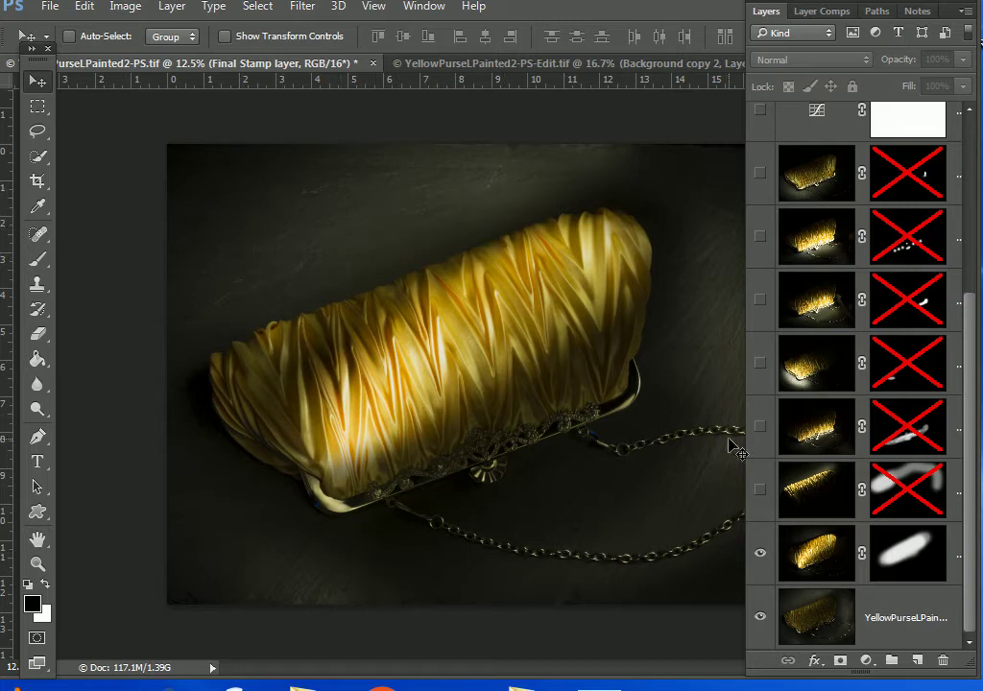
{"action": "left_click", "coordinate": [759, 493]}
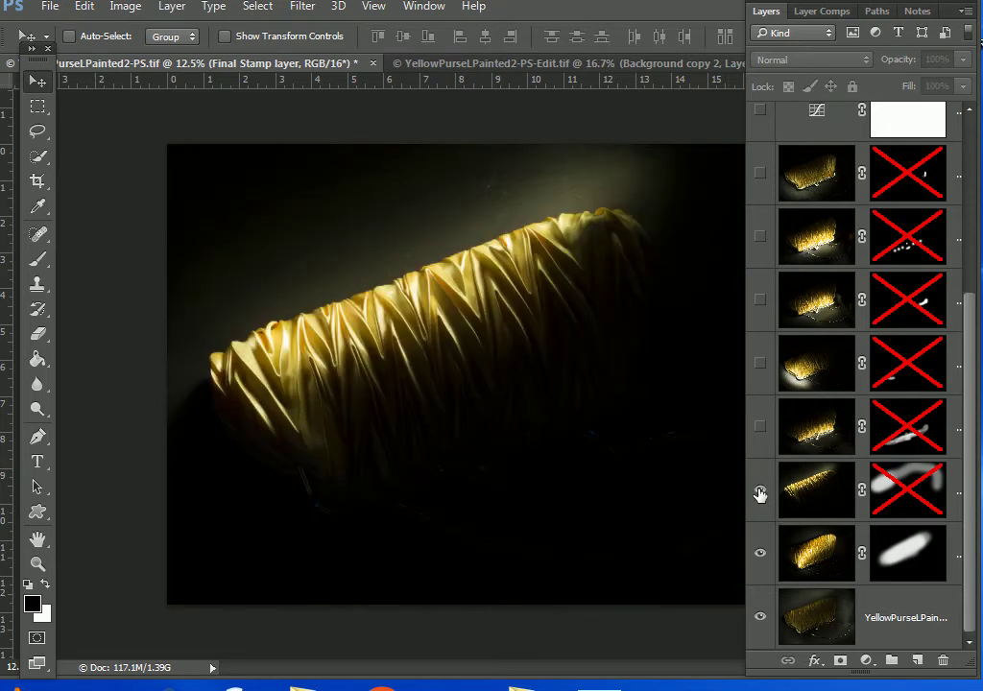
{"action": "left_click", "coordinate": [913, 494], "text": "shift"}
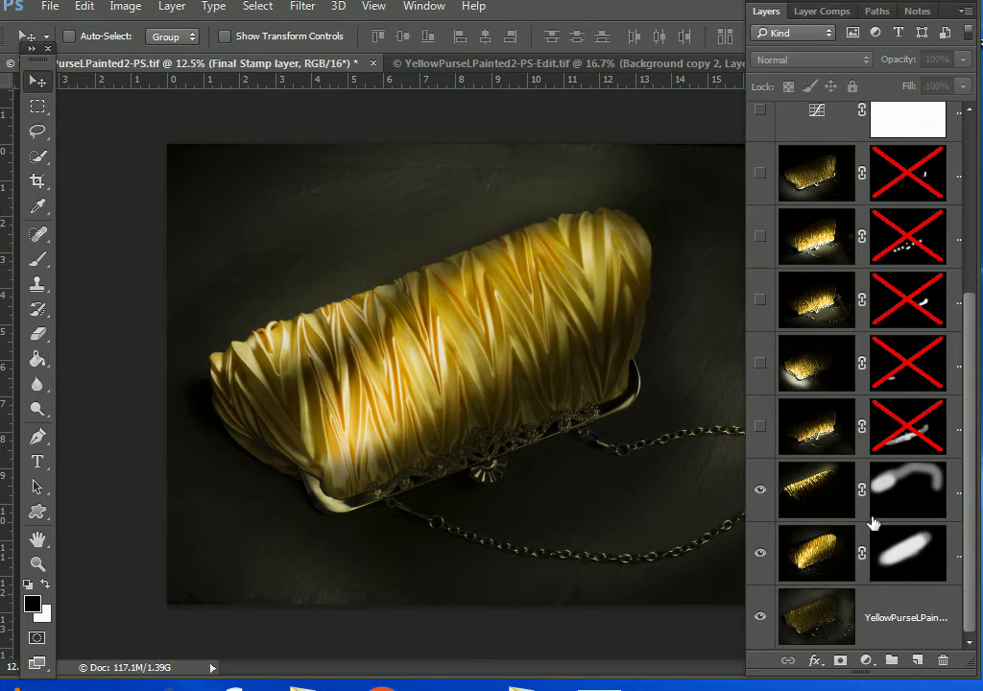
Step: Show the next three exposure layers up the stack, lighting the purse's clasp edge and corners, and enable each one's layer mask
{"action": "left_click", "coordinate": [758, 432]}
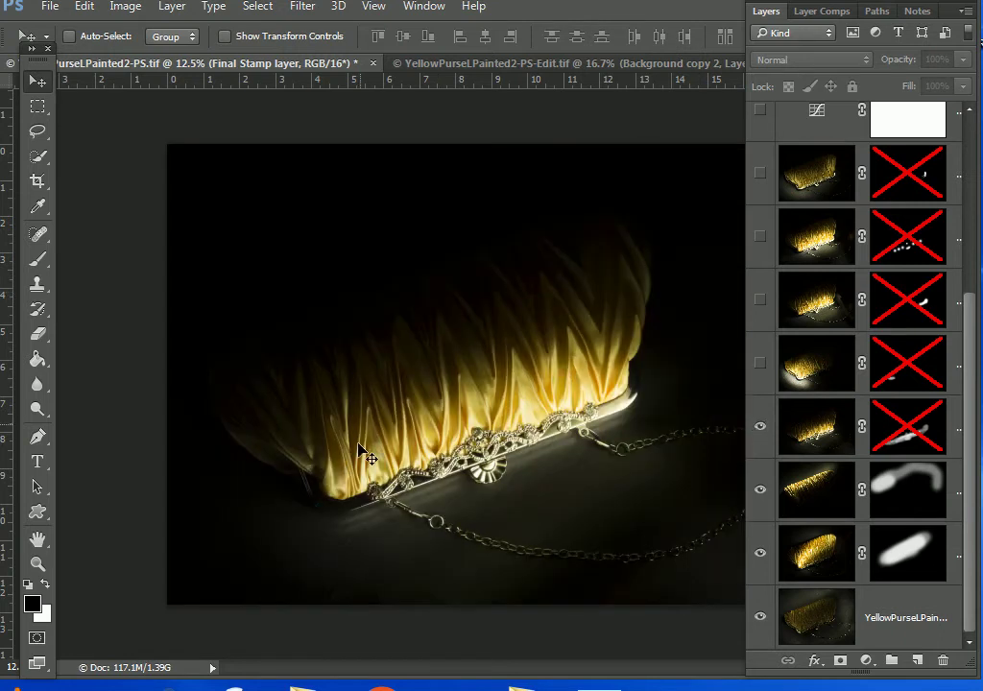
{"action": "left_click", "coordinate": [920, 440], "text": "shift"}
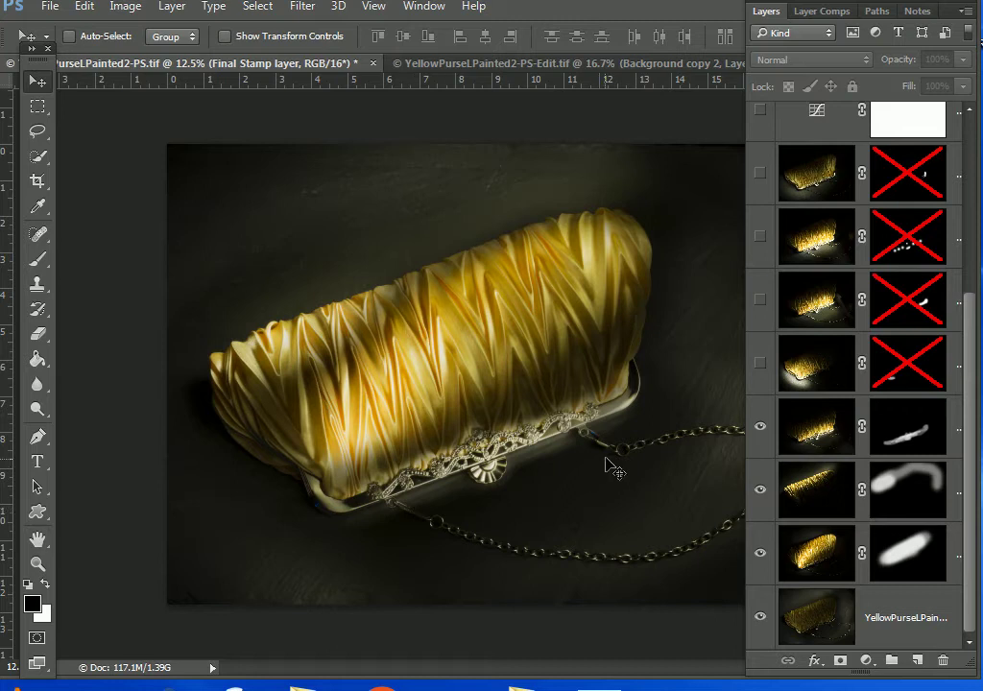
{"action": "left_click", "coordinate": [760, 365]}
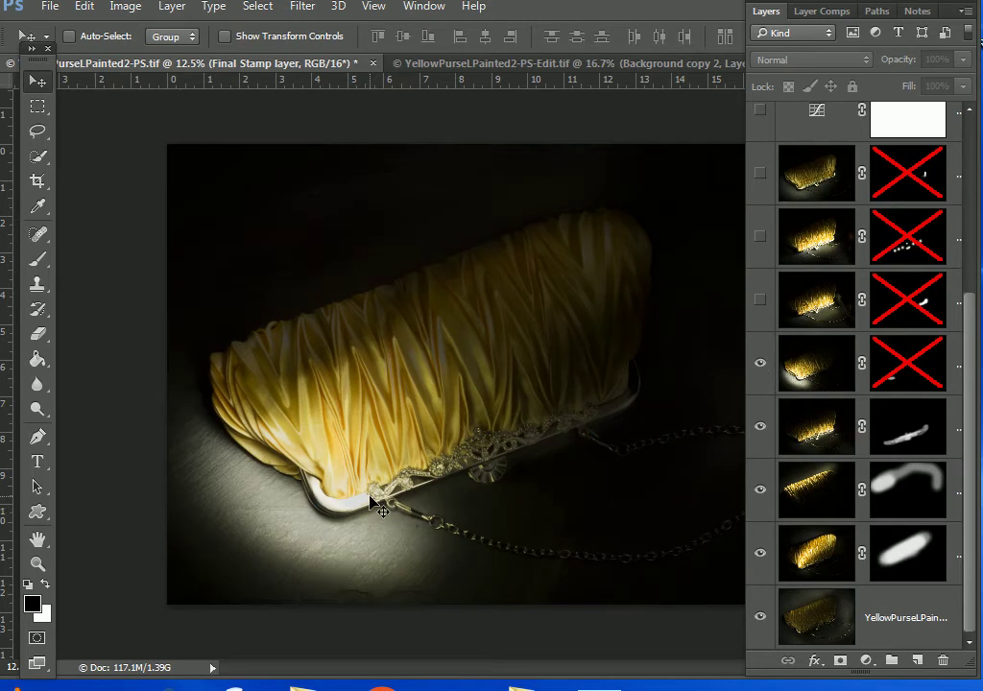
{"action": "left_click", "coordinate": [908, 377], "text": "shift"}
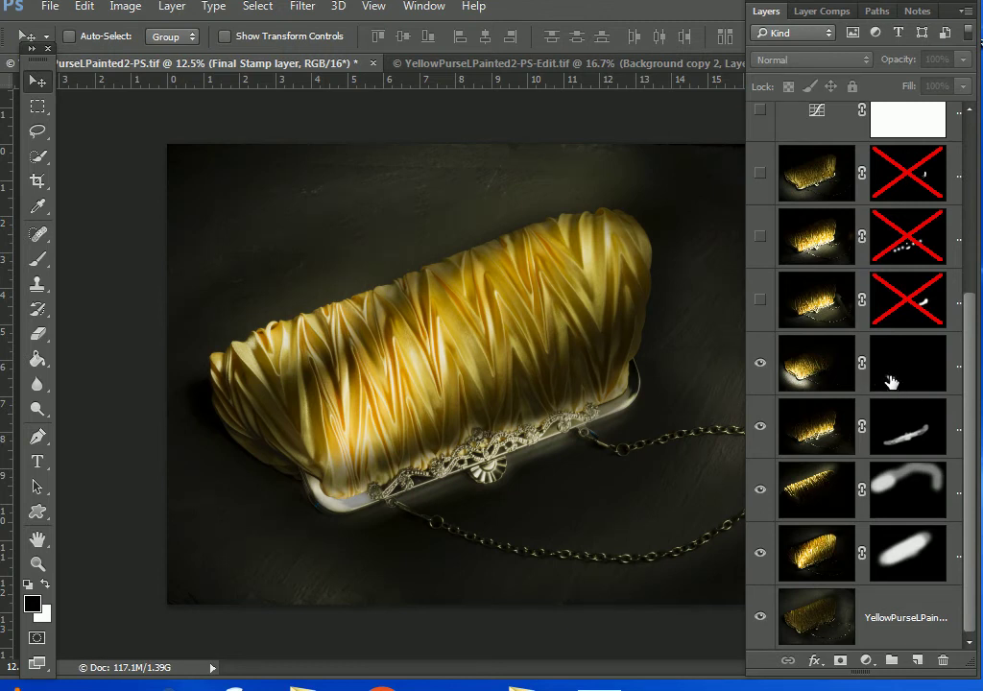
{"action": "left_click", "coordinate": [761, 305]}
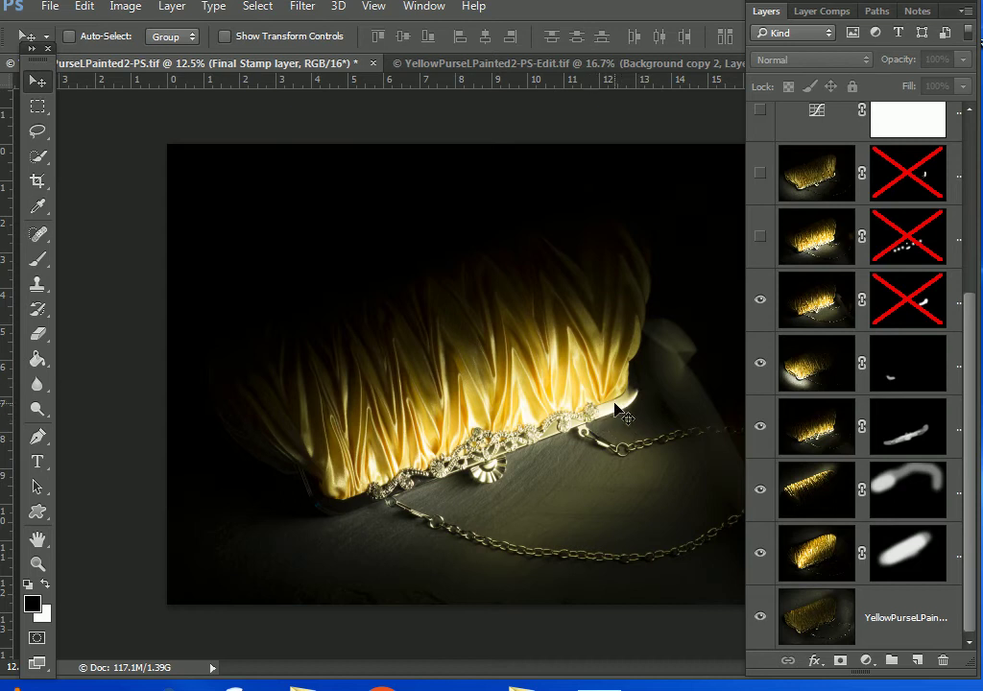
{"action": "left_click", "coordinate": [907, 317], "text": "shift"}
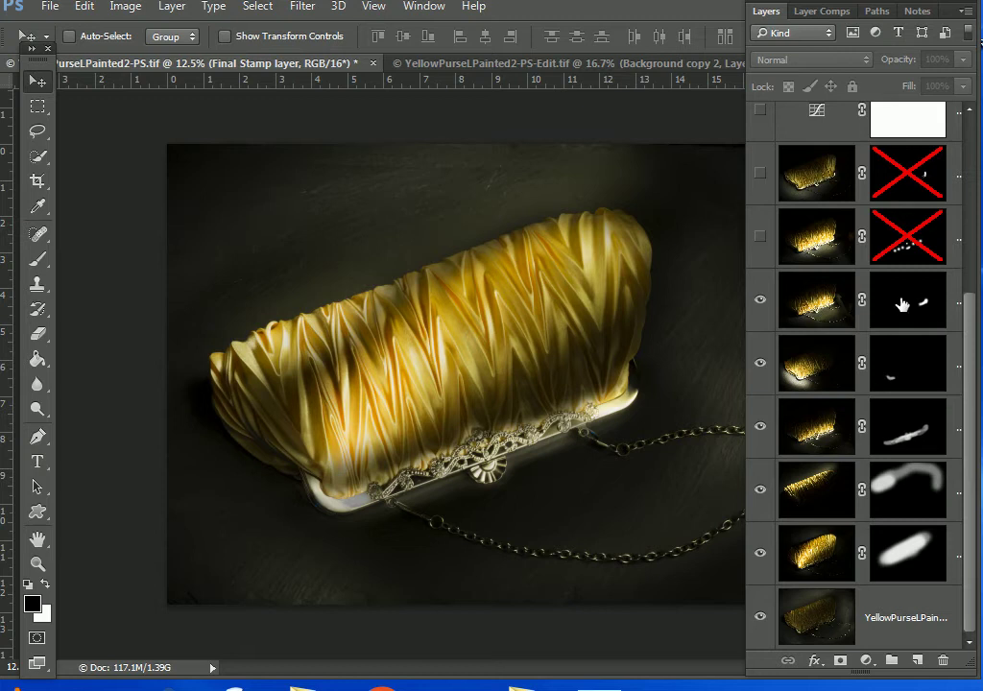
Step: Show the YellowPurseLPainted2-10.dng layer, enable its layer mask, compare the image with and without it, and inspect the mask alone
{"action": "left_click", "coordinate": [760, 240]}
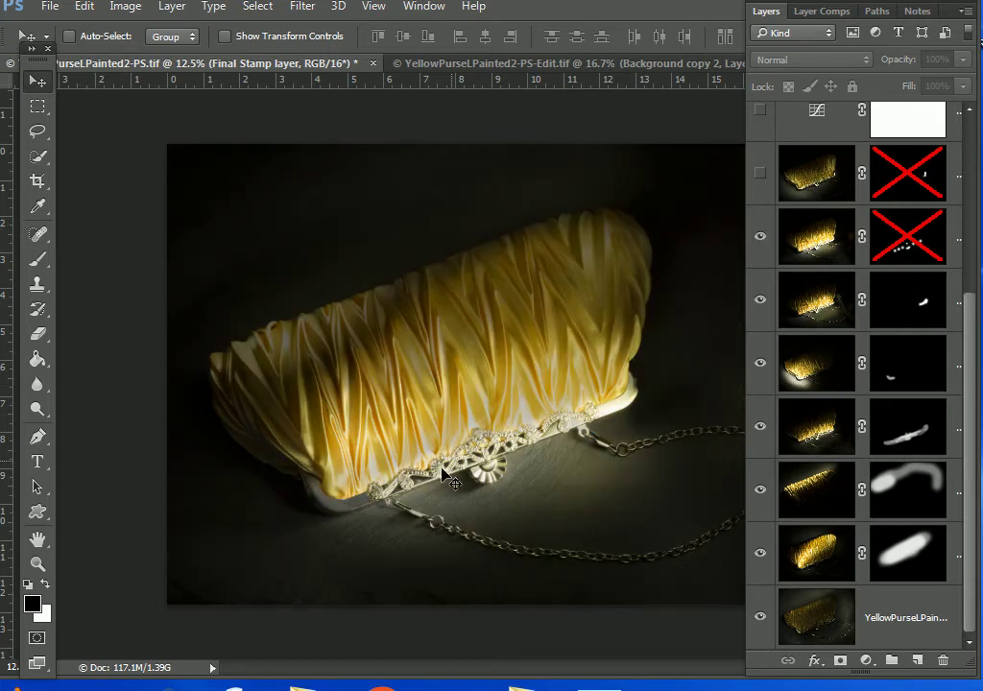
{"action": "left_click", "coordinate": [908, 243], "text": "shift"}
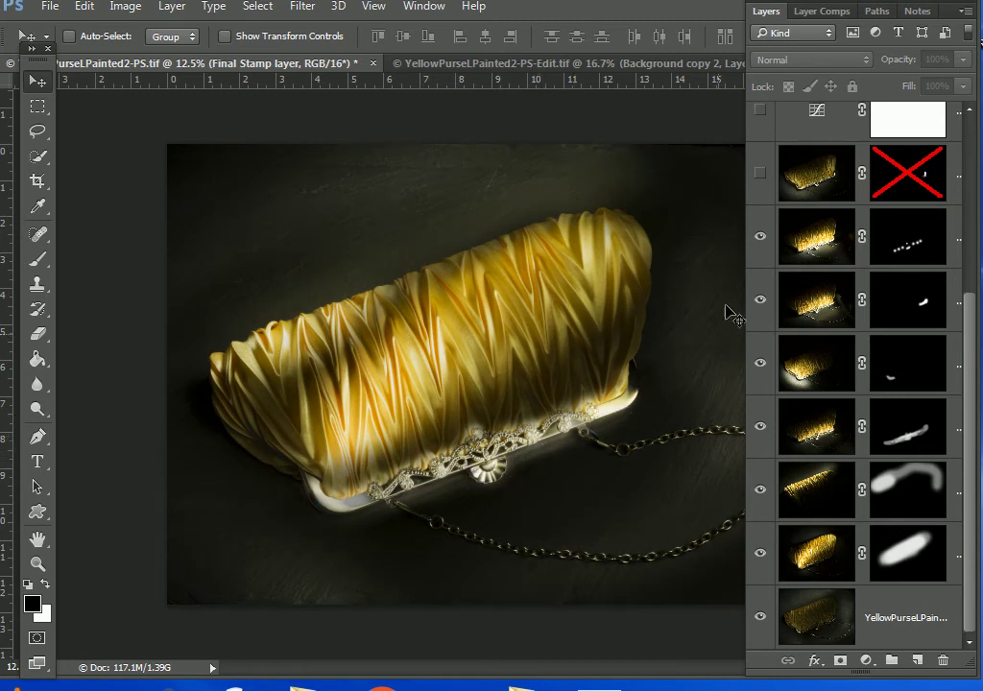
{"action": "left_click", "coordinate": [908, 243], "text": "shift"}
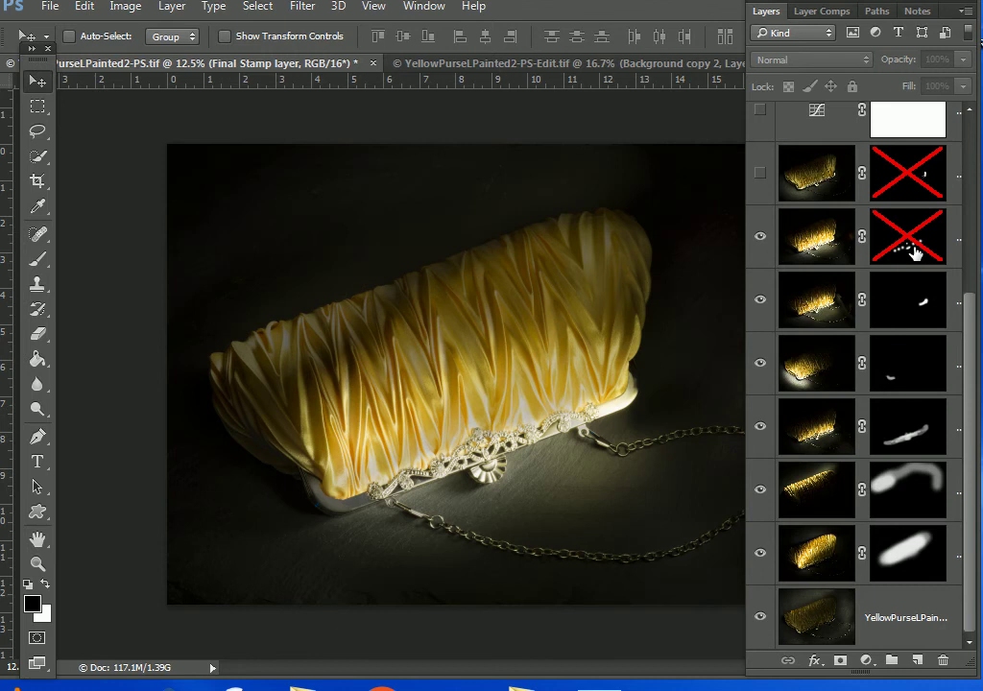
{"action": "left_click", "coordinate": [915, 252], "text": "shift"}
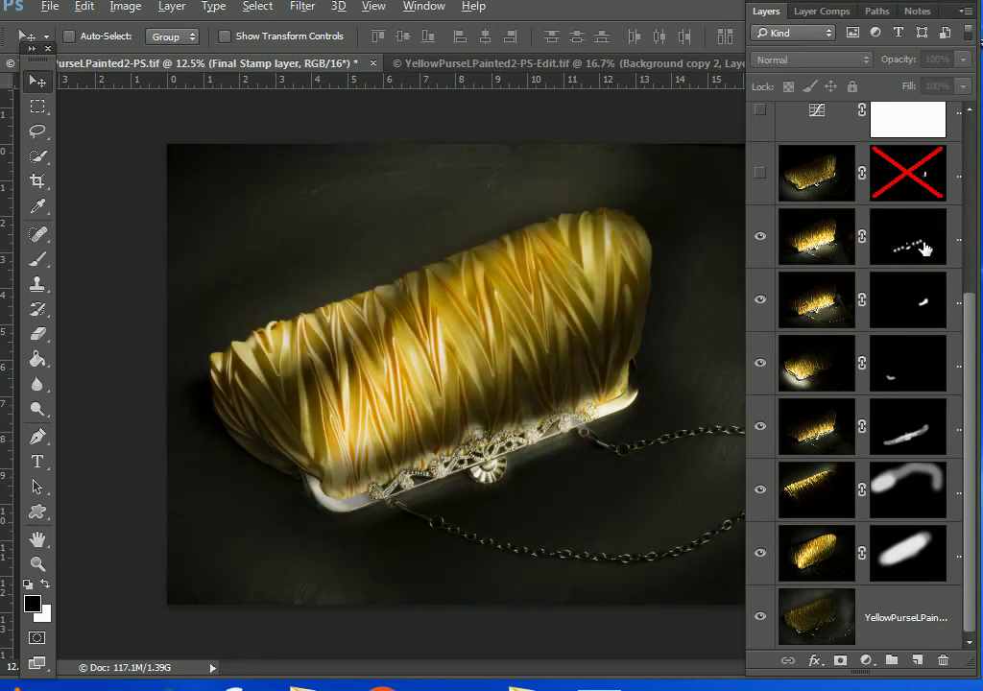
{"action": "left_click", "coordinate": [923, 249], "text": "alt"}
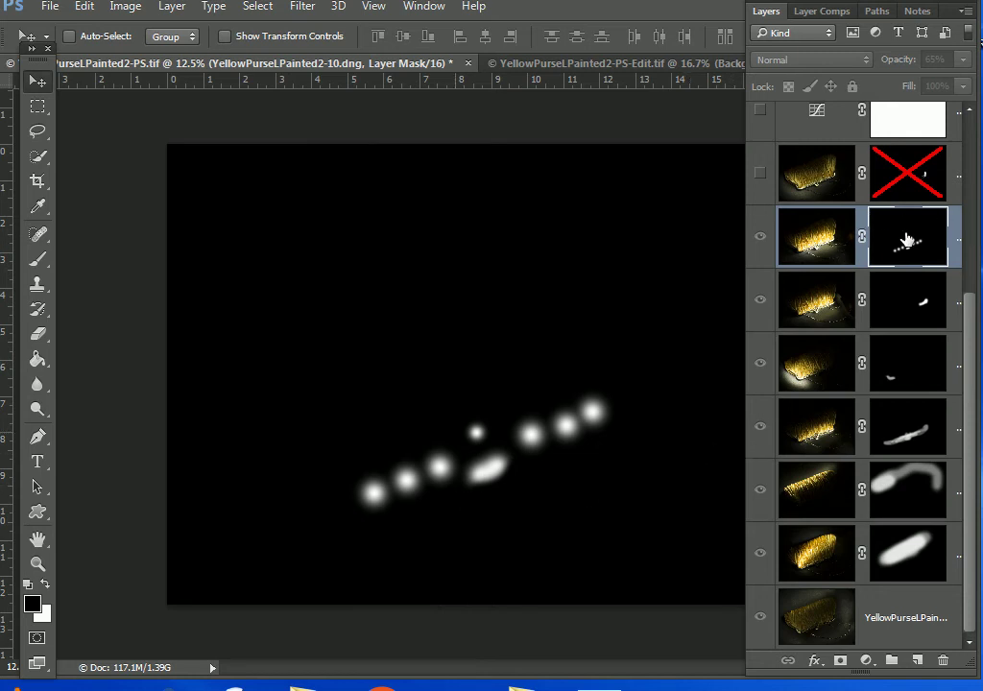
{"action": "left_click", "coordinate": [764, 252]}
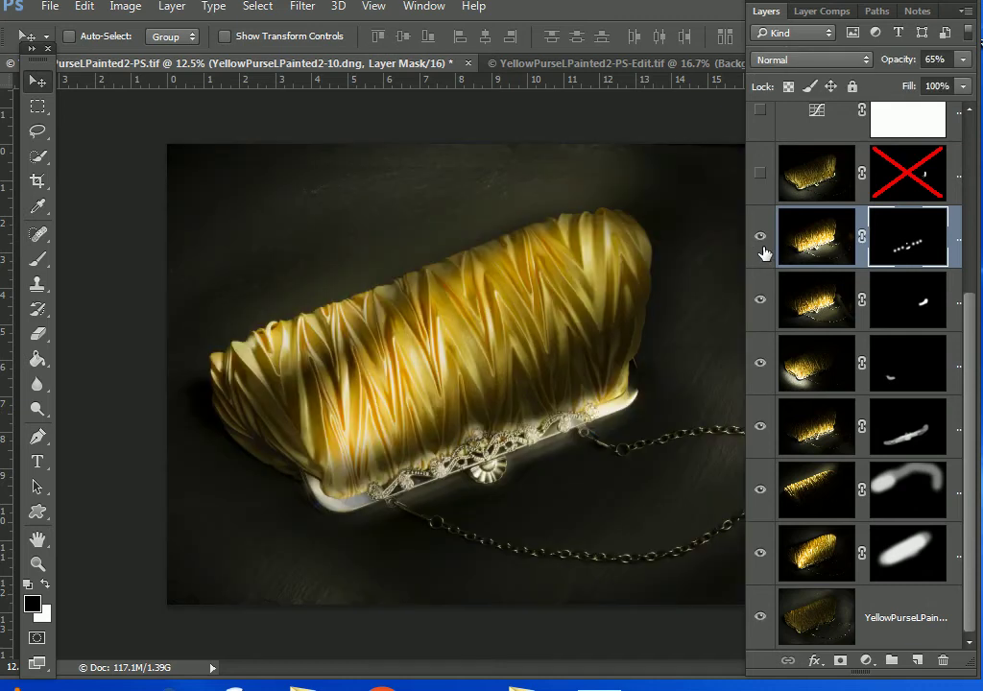
Step: Show the topmost exposure layer below the Curves adjustment, enable its layer mask, and compare the purse's corner with and without the mask
{"action": "left_click", "coordinate": [761, 176]}
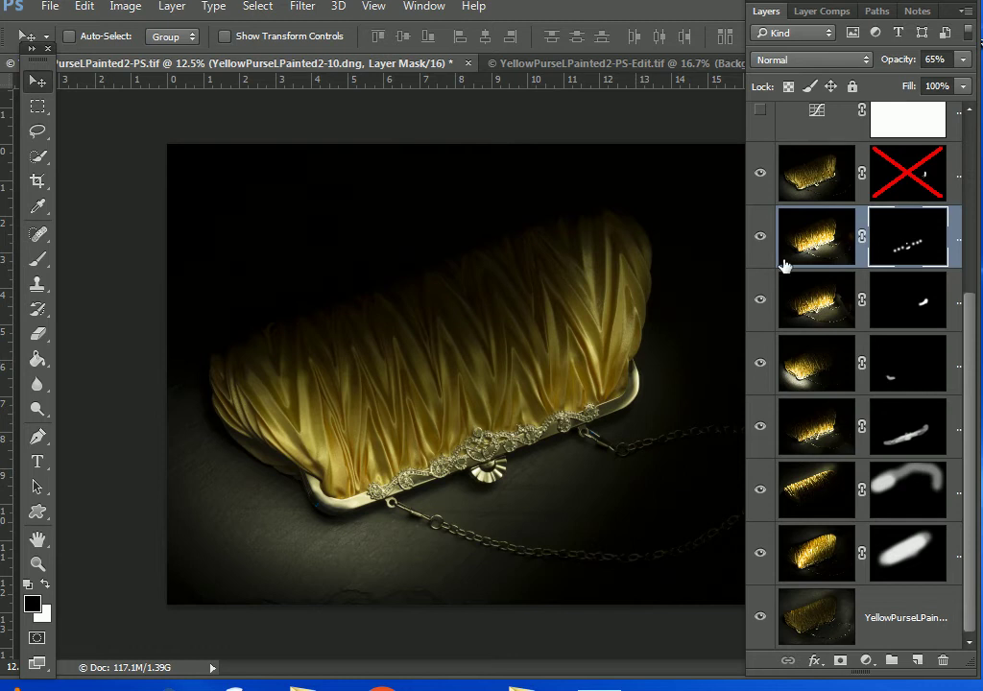
{"action": "left_click", "coordinate": [928, 175], "text": "shift"}
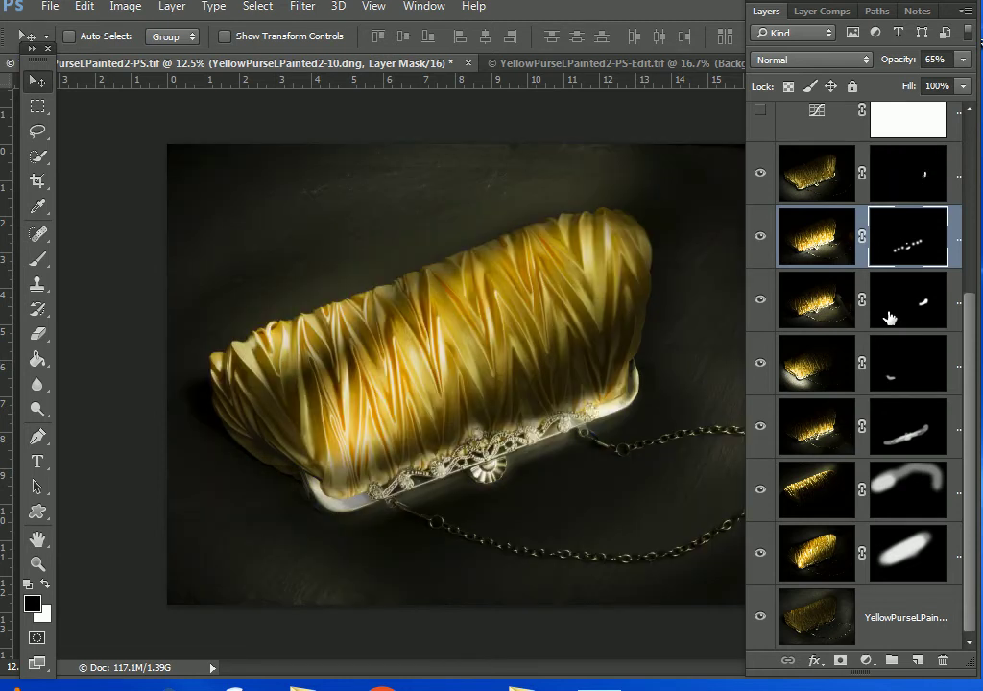
{"action": "left_click", "coordinate": [922, 178], "text": "shift"}
{"action": "left_click", "coordinate": [922, 178], "text": "shift"}
{"action": "left_click", "coordinate": [922, 179], "text": "shift"}
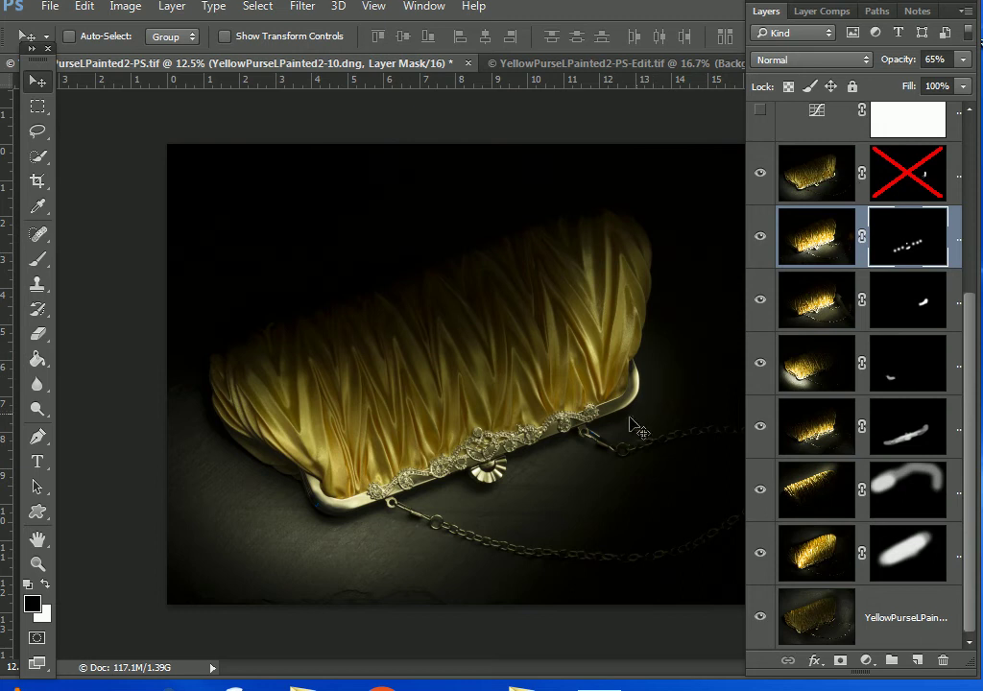
{"action": "left_click", "coordinate": [914, 178], "text": "shift"}
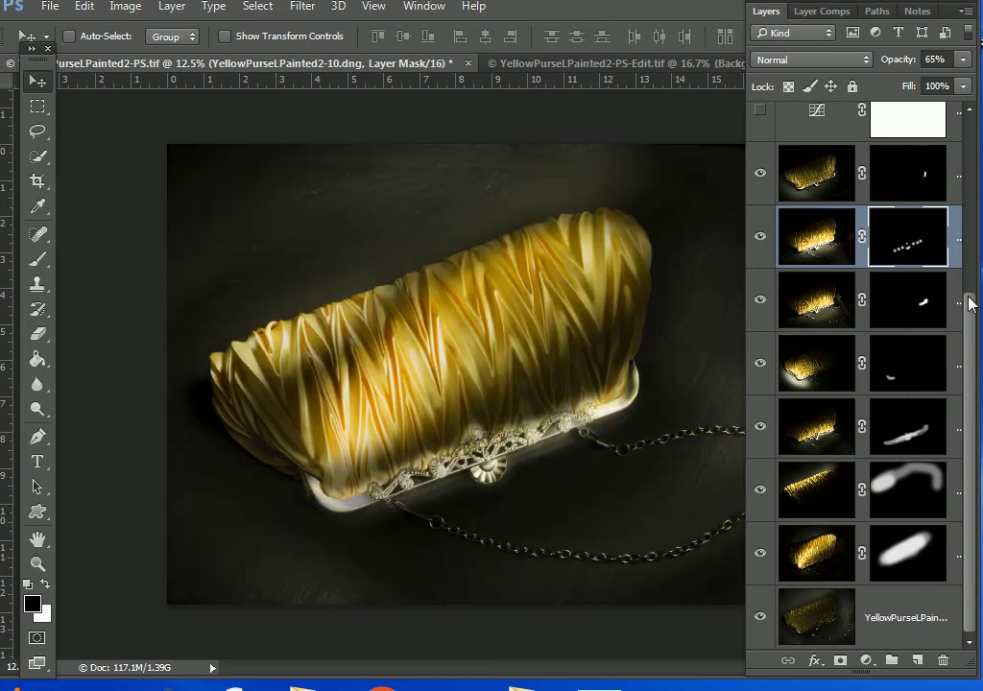
Step: Make the Curves adjustment layer visible, comparing the image with and without it
{"action": "left_click_drag", "start_coordinate": [968, 301], "coordinate": [977, 125]}
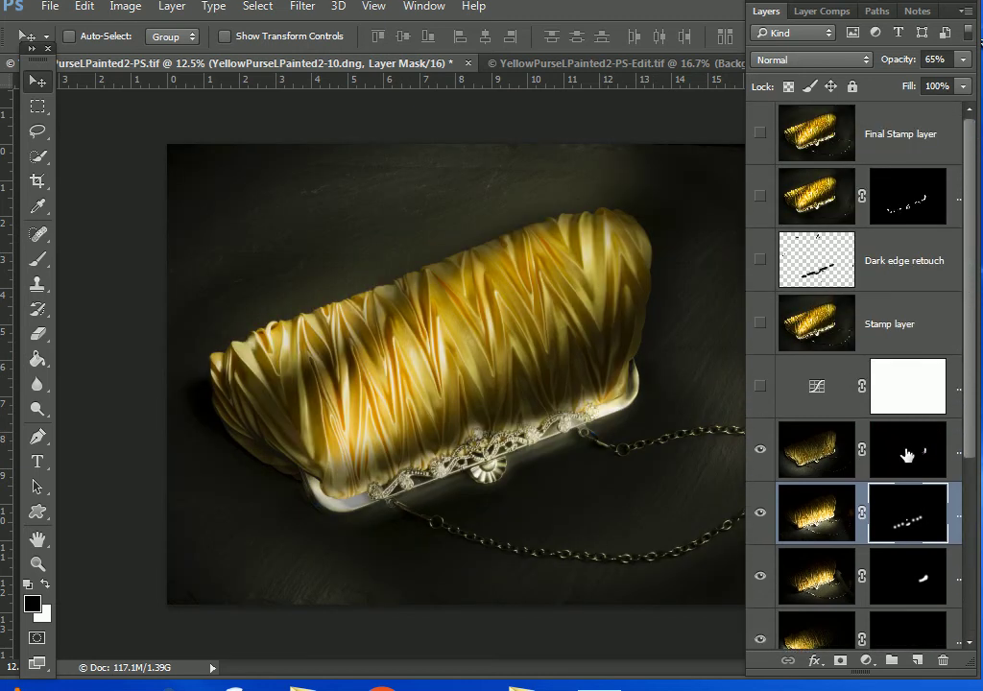
{"action": "left_click", "coordinate": [761, 388]}
{"action": "left_click", "coordinate": [761, 388]}
{"action": "left_click", "coordinate": [761, 389]}
{"action": "left_click", "coordinate": [761, 389]}
{"action": "left_click", "coordinate": [760, 389]}
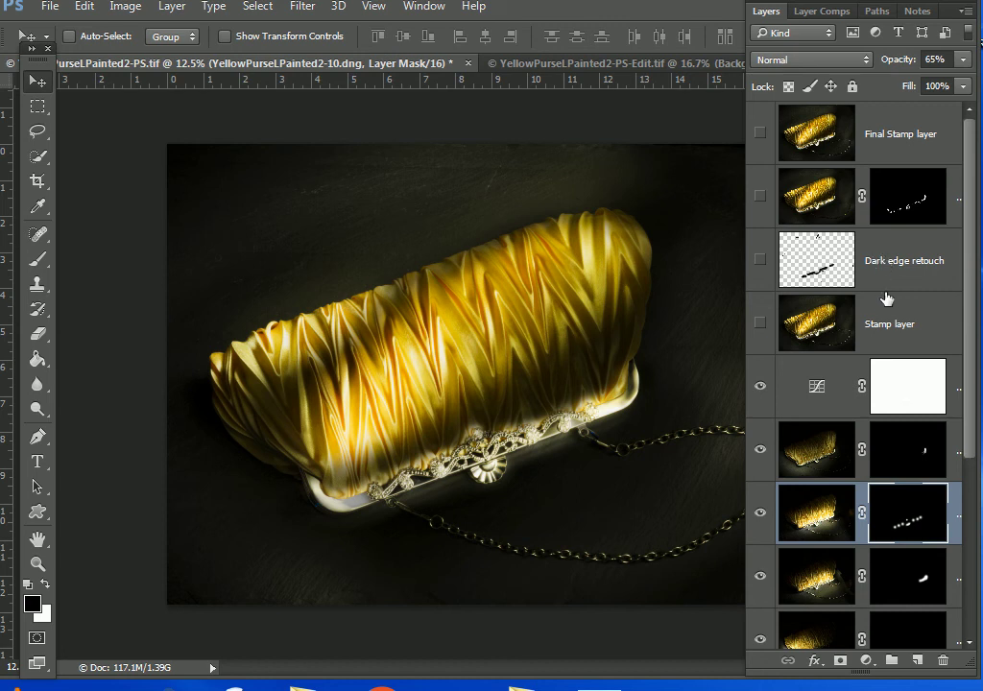
Step: Make the Dark edge retouch layer visible, comparing the area below the clasp with and without it
{"action": "left_click", "coordinate": [758, 263]}
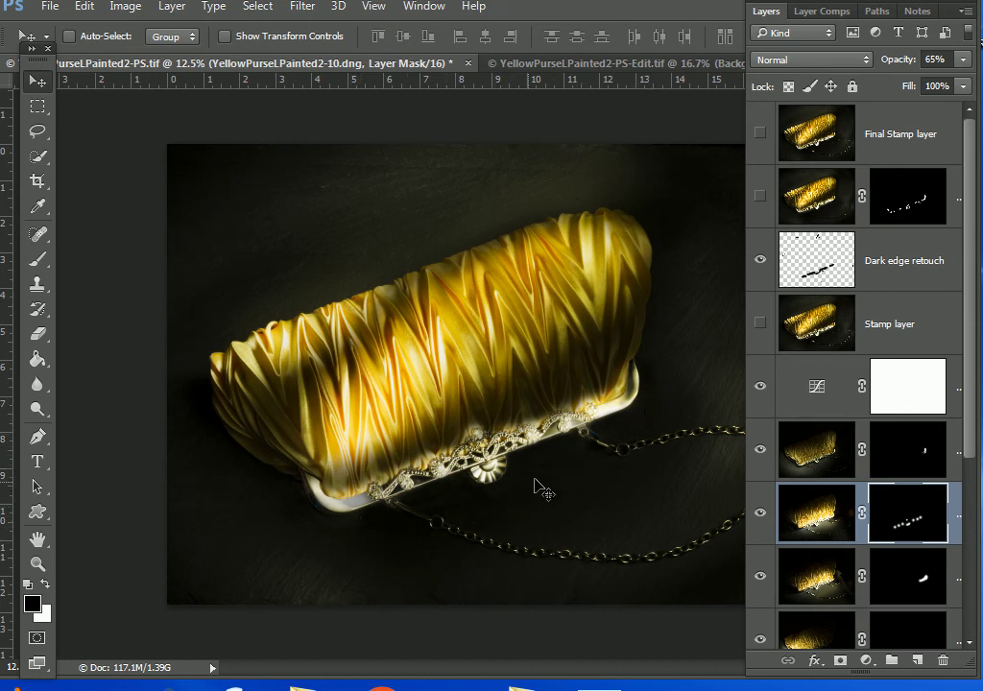
{"action": "left_click", "coordinate": [760, 261]}
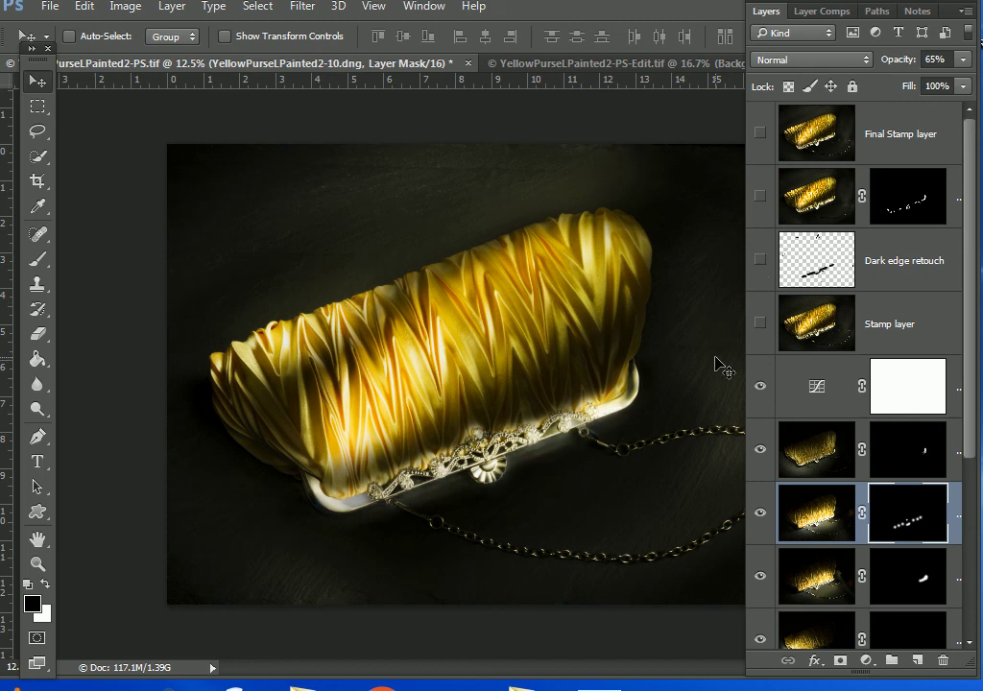
{"action": "left_click", "coordinate": [761, 261]}
{"action": "left_click", "coordinate": [760, 261]}
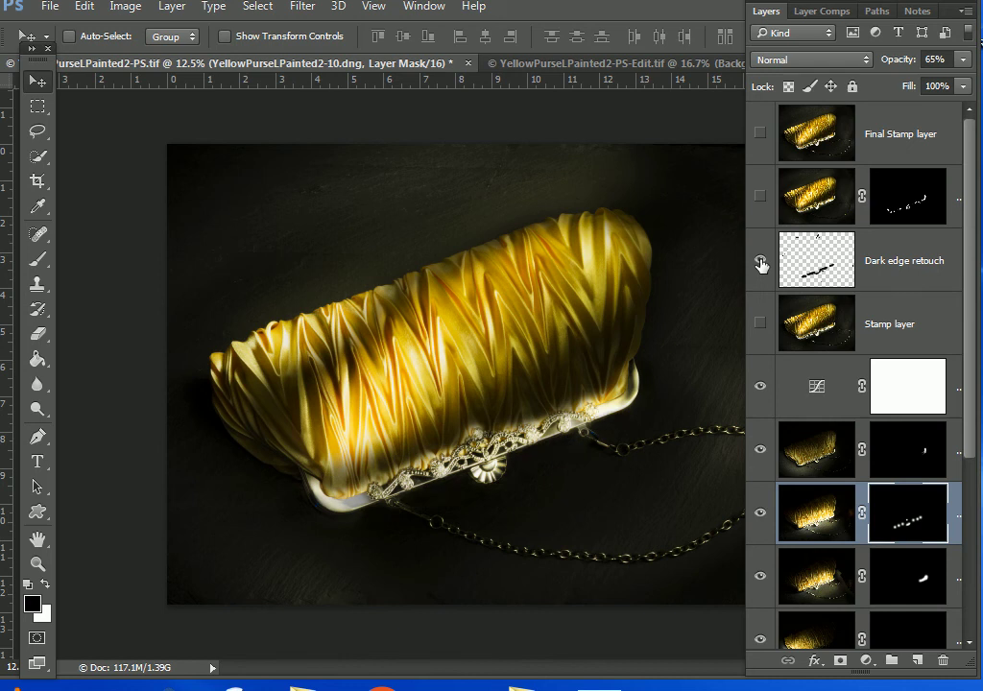
Step: Show the masked layer above Dark edge retouch, comparing the clasp details with and without it, and turn on the Final Stamp layer
{"action": "left_click", "coordinate": [761, 197]}
{"action": "left_click", "coordinate": [761, 196]}
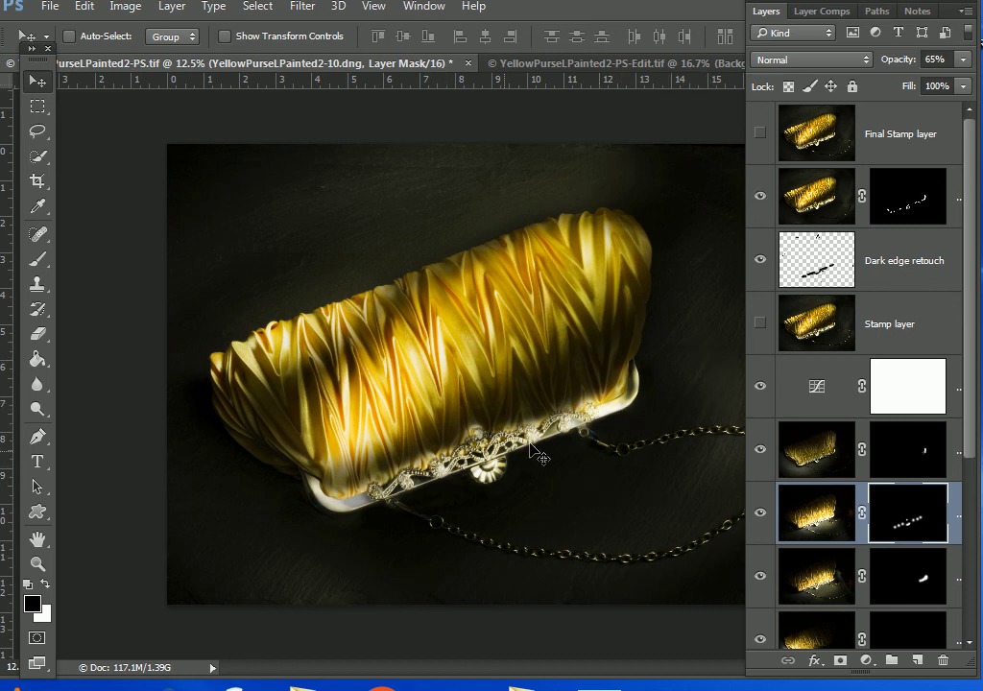
{"action": "left_click", "coordinate": [759, 197]}
{"action": "left_click", "coordinate": [760, 197]}
{"action": "left_click", "coordinate": [760, 197]}
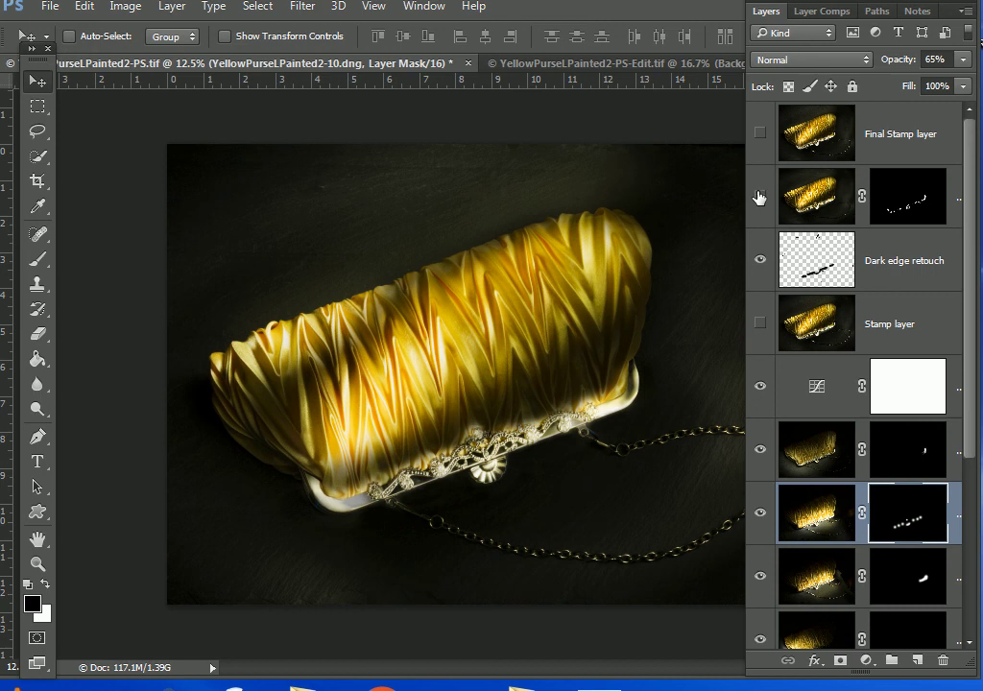
{"action": "left_click", "coordinate": [760, 197]}
{"action": "left_click", "coordinate": [760, 197]}
{"action": "left_click", "coordinate": [759, 197]}
{"action": "left_click", "coordinate": [759, 197]}
{"action": "left_click", "coordinate": [759, 197]}
{"action": "left_click", "coordinate": [762, 198]}
{"action": "left_click", "coordinate": [759, 136]}
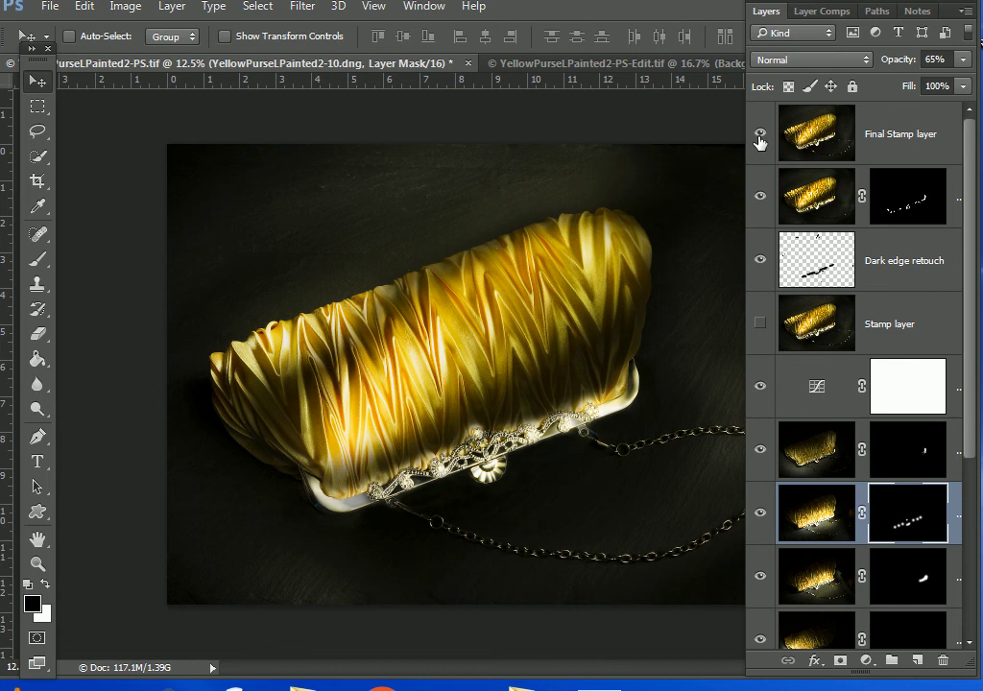